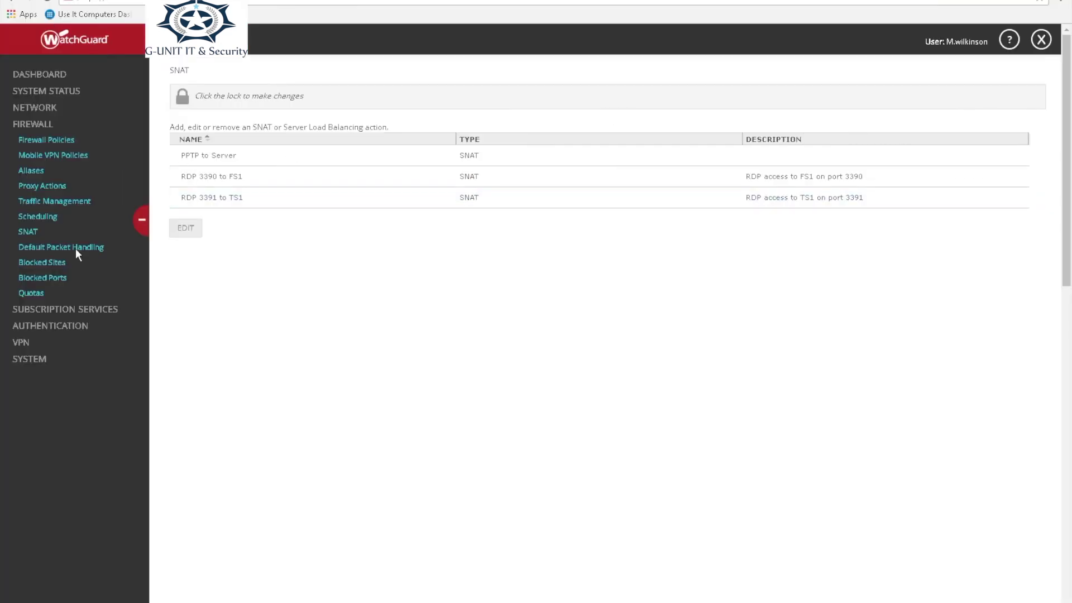
Open the SNAT actions list under Firewall
click(28, 231)
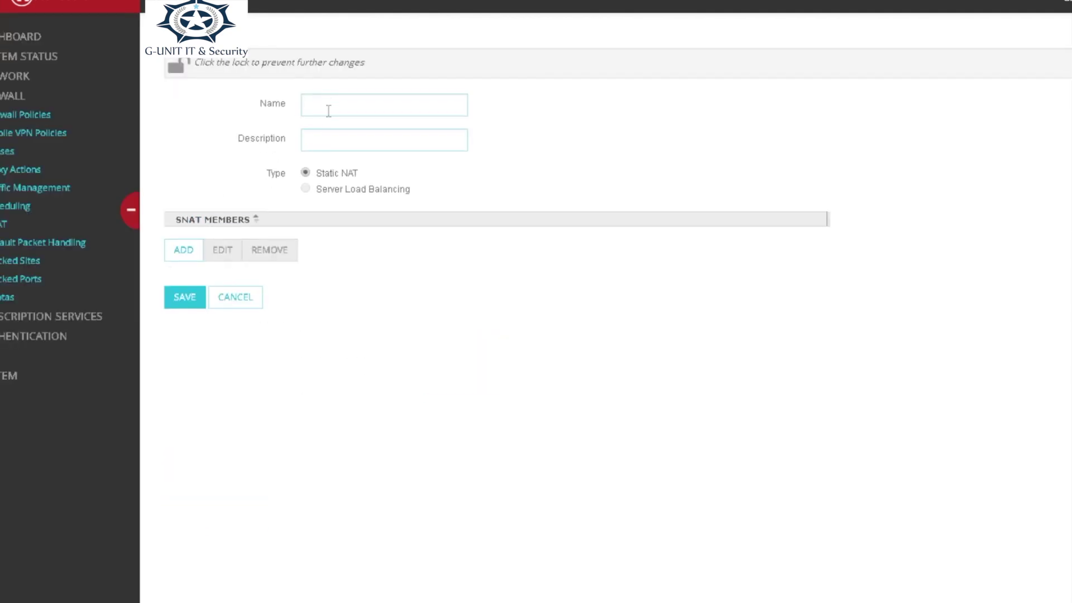
Name the new static NAT 'CCTV' with the description 'SNAT TO CCTV'
click(328, 103)
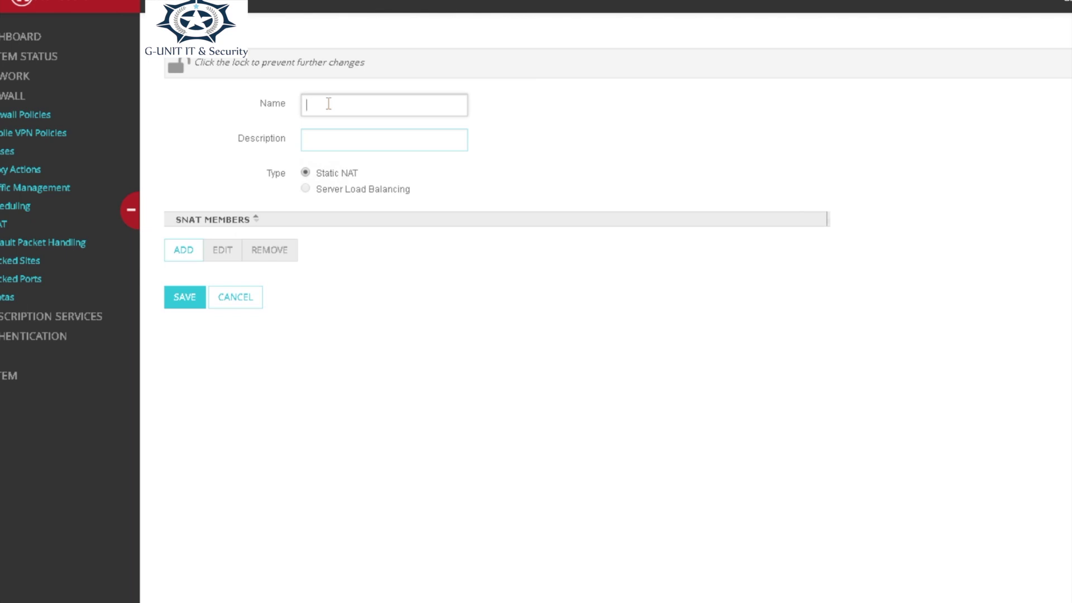
text(cCTV)
click(338, 149)
text(S)
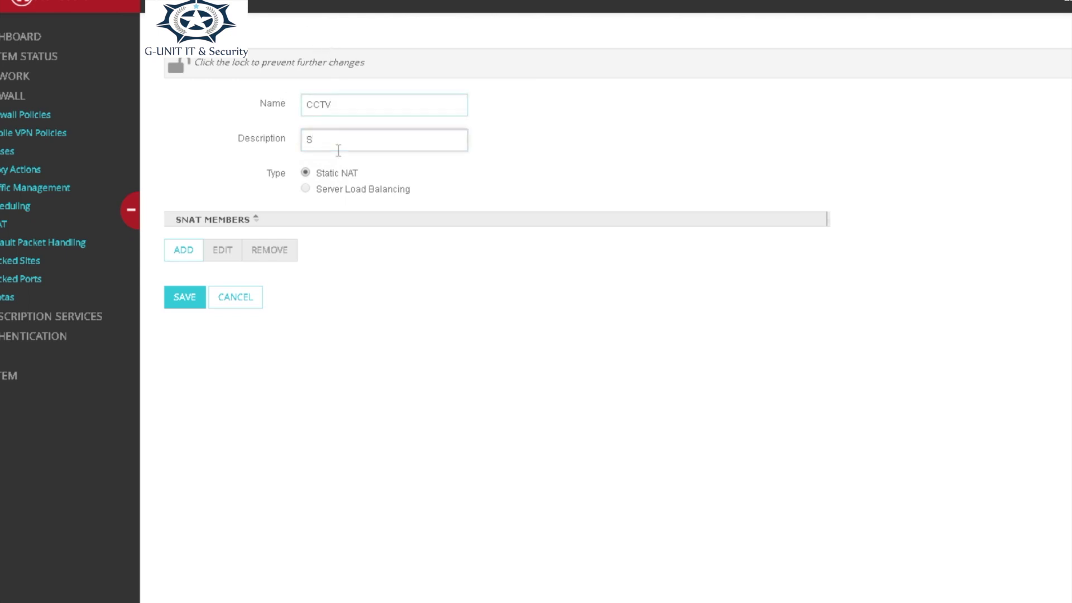
text(NAT  TO CCTV)
click(184, 252)
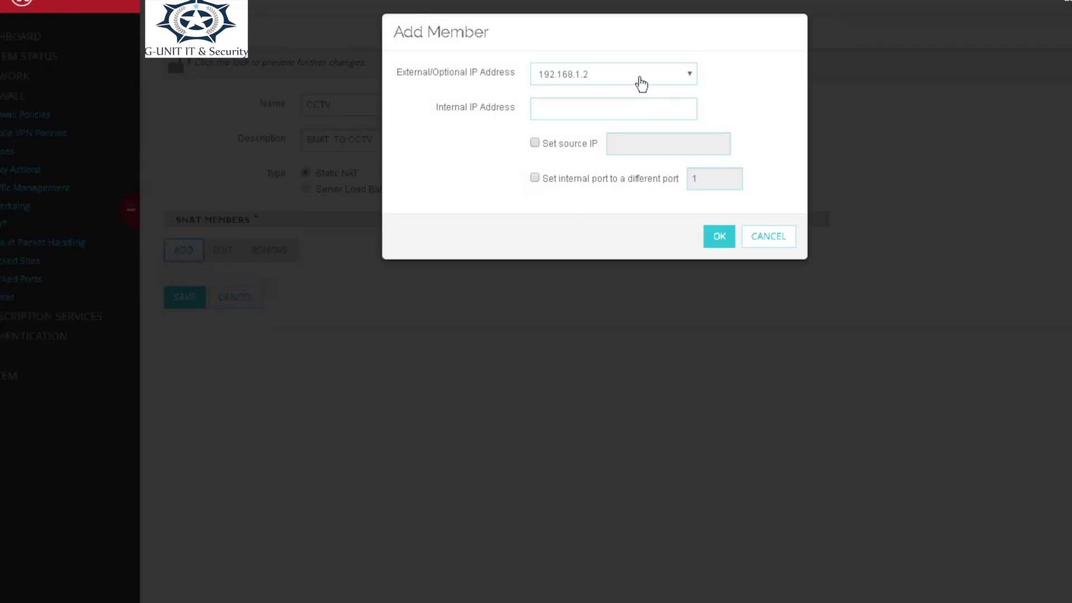
Add an SNAT member with internal IP address 10.0.0.2
click(606, 111)
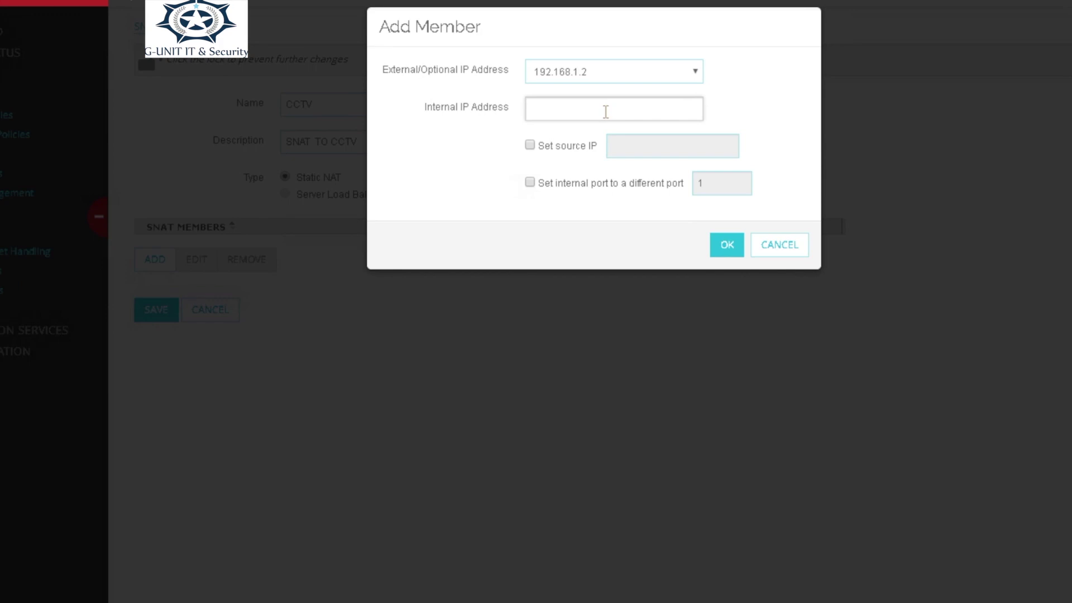
text(10.o)
key(BackSpace)
text(.0.)
key(BackSpace)
key(BackSpace)
key(BackSpace)
text(0.0.2)
click(727, 245)
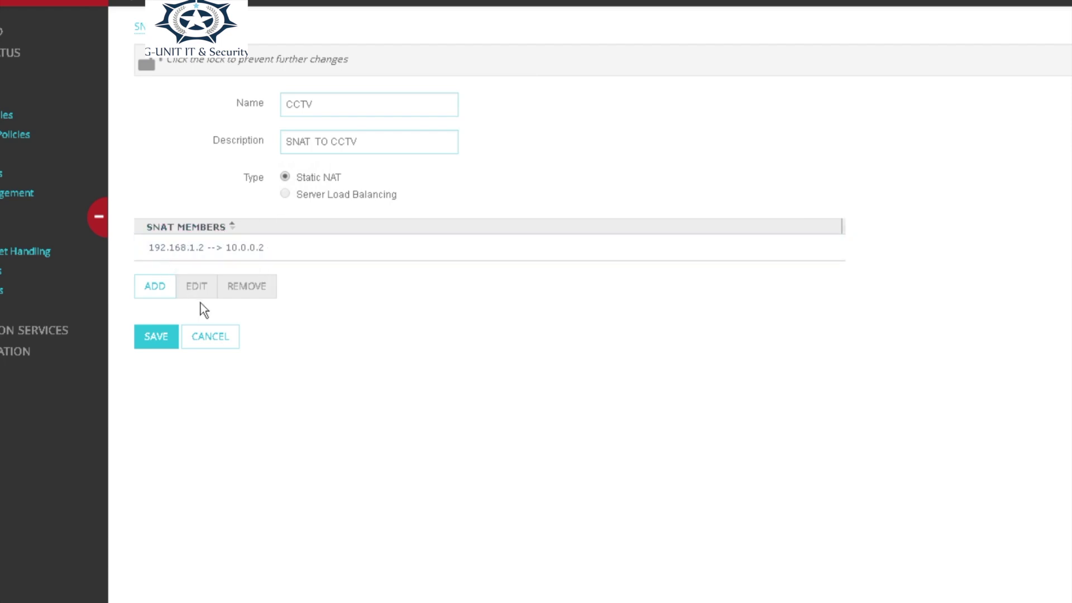
Change the member's external address to Any-External and save the CCTV static NAT
double_click(178, 253)
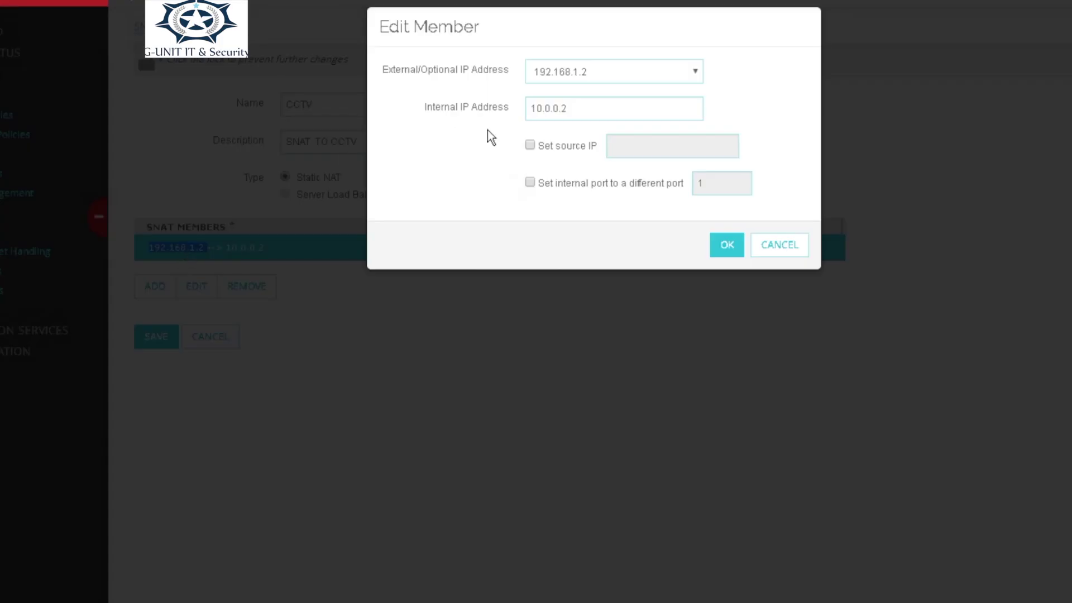
click(588, 76)
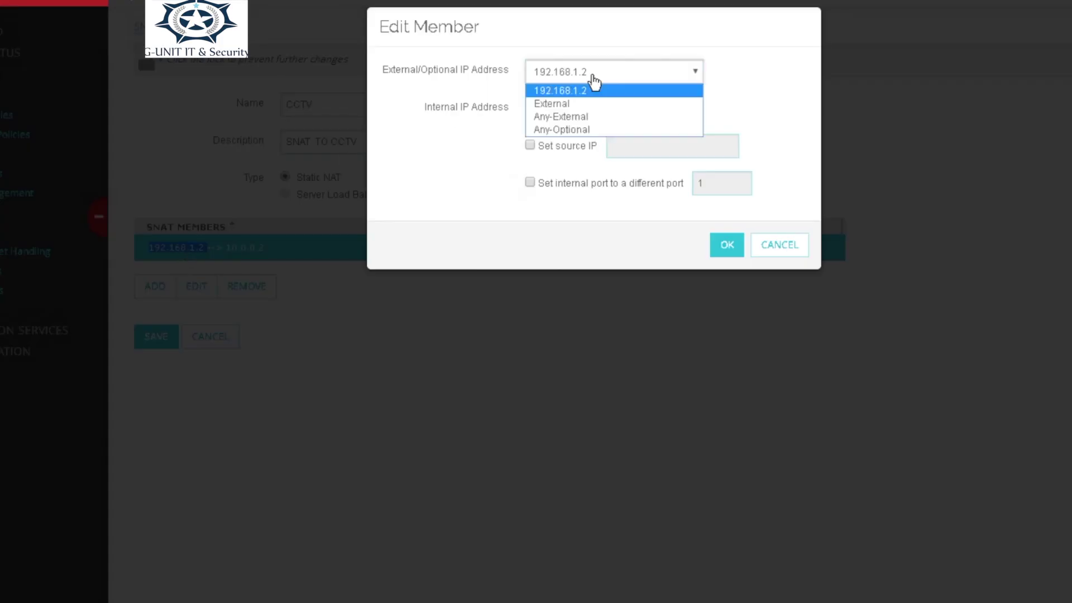
click(581, 121)
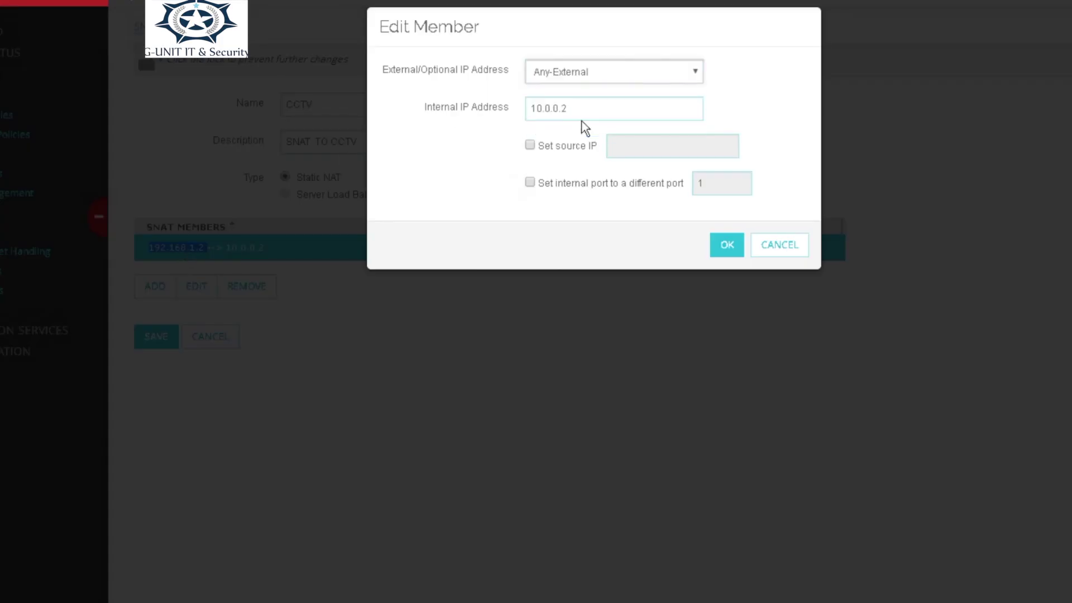
click(728, 246)
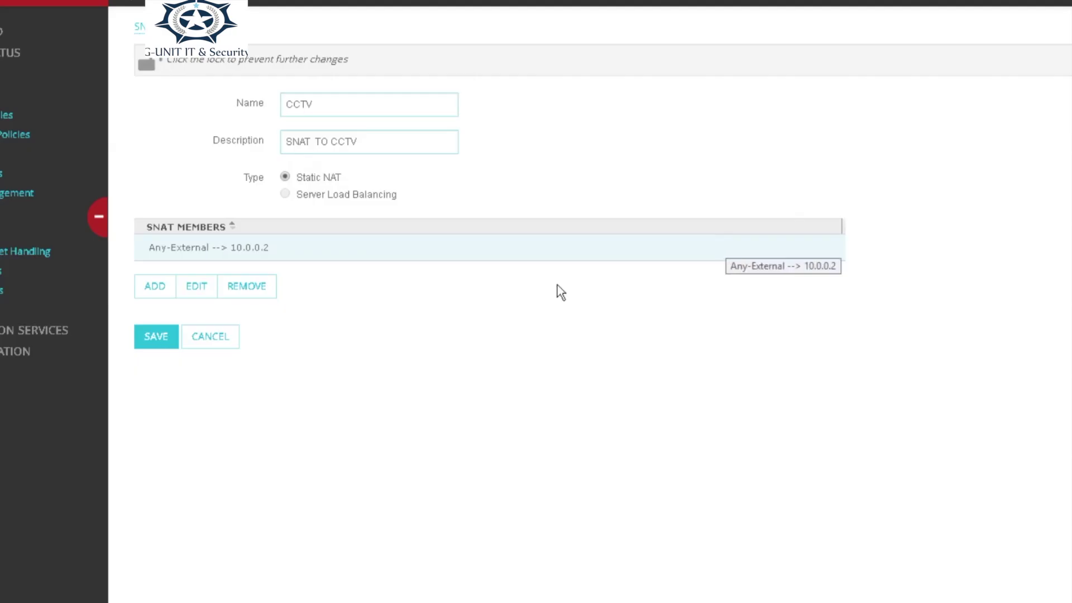
click(158, 342)
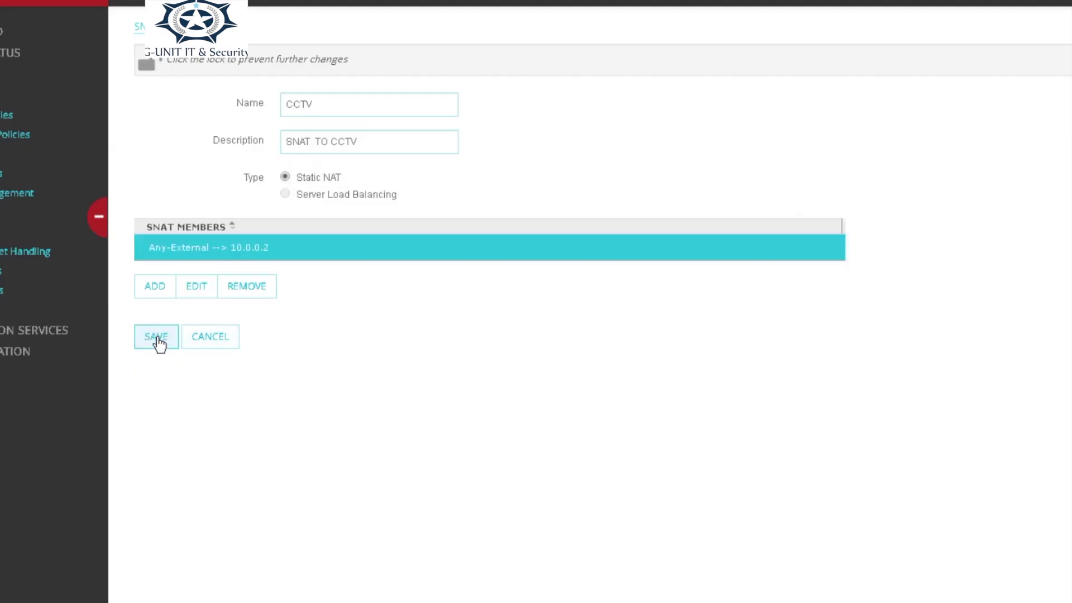
click(158, 342)
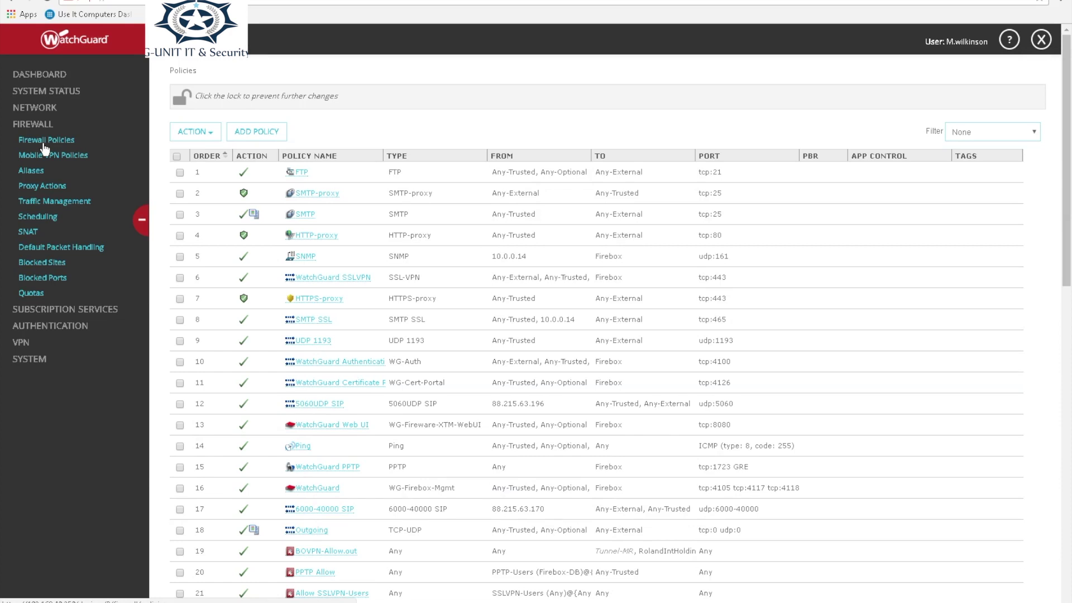
Start a new Custom firewall policy and create a new policy template for it
click(243, 134)
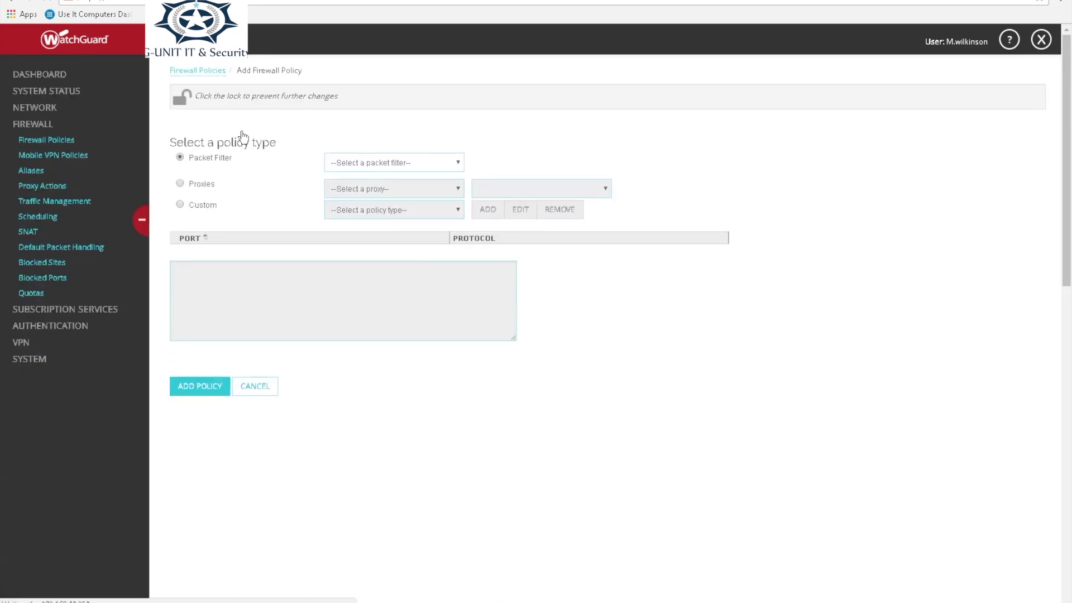
click(185, 207)
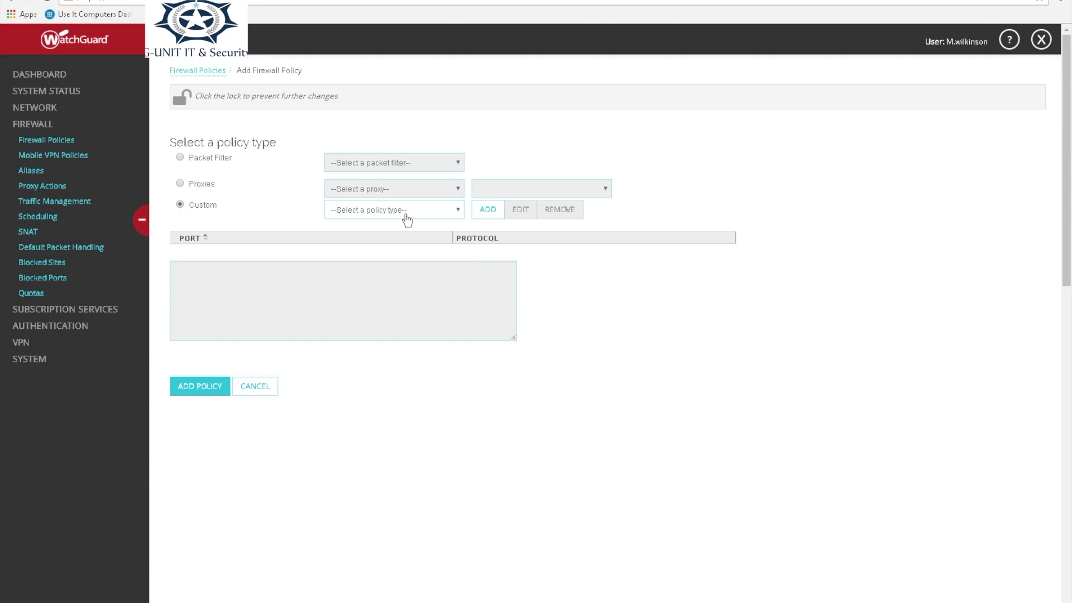
click(483, 212)
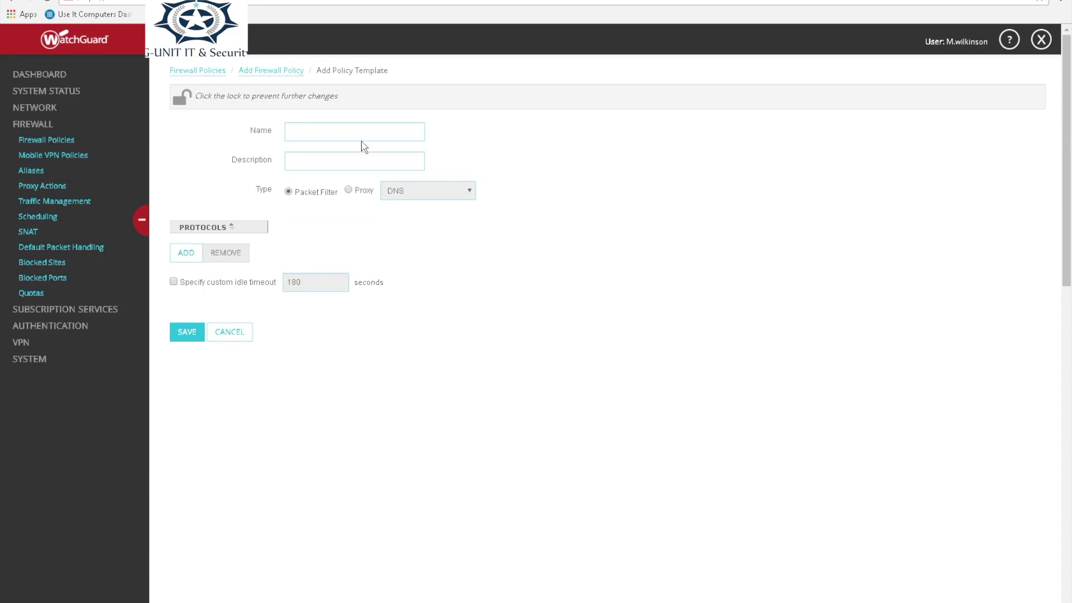
Enter 'CCTV Ports' as the policy template name
click(355, 127)
text(CCTV Ports)
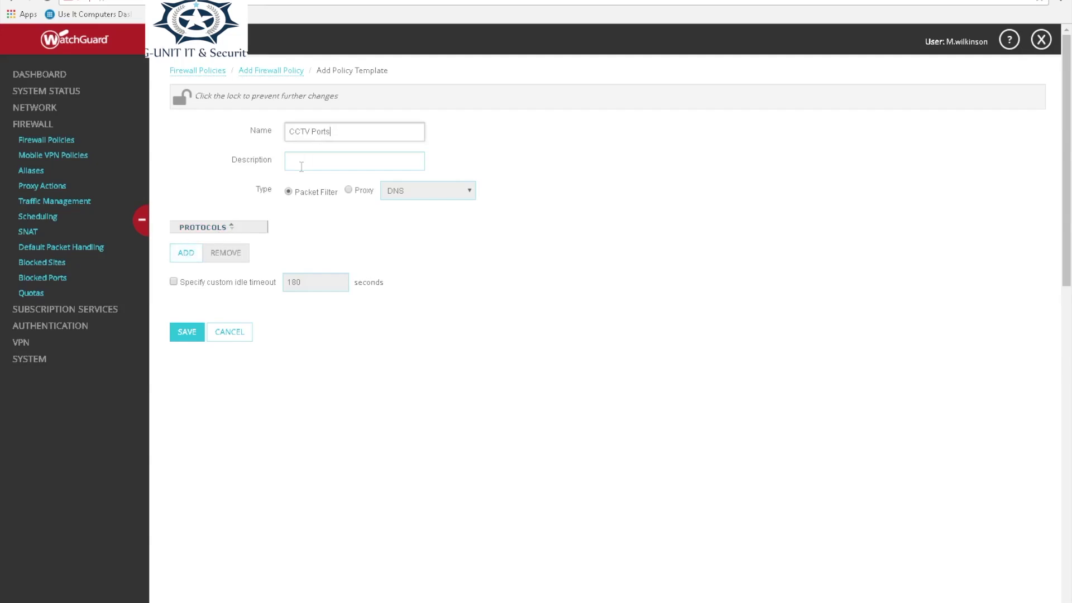
Add a single-port TCP protocol with server port 9001 to the template
click(191, 258)
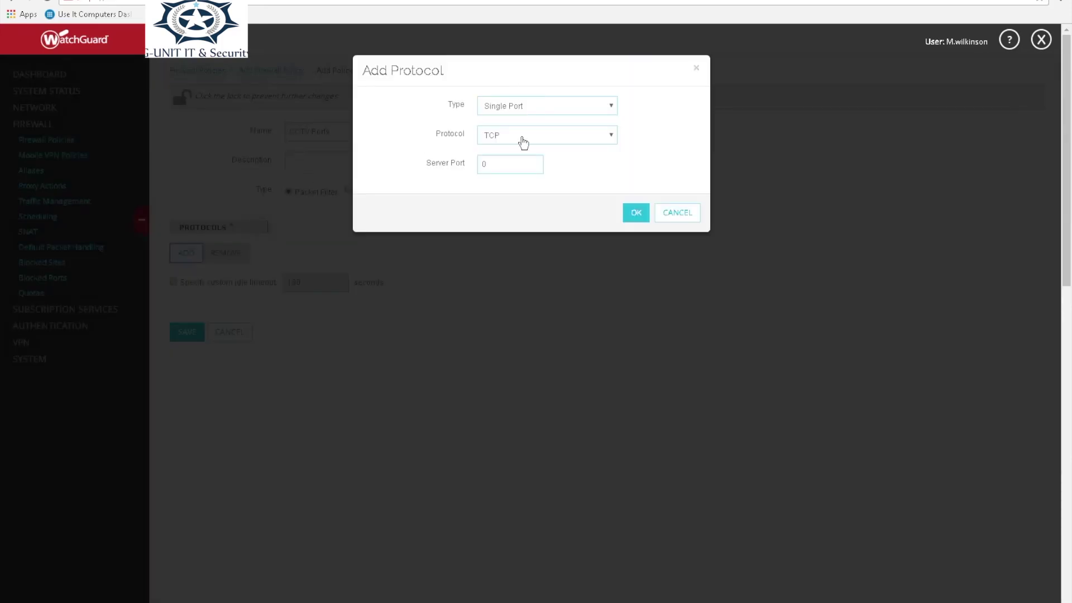
click(524, 140)
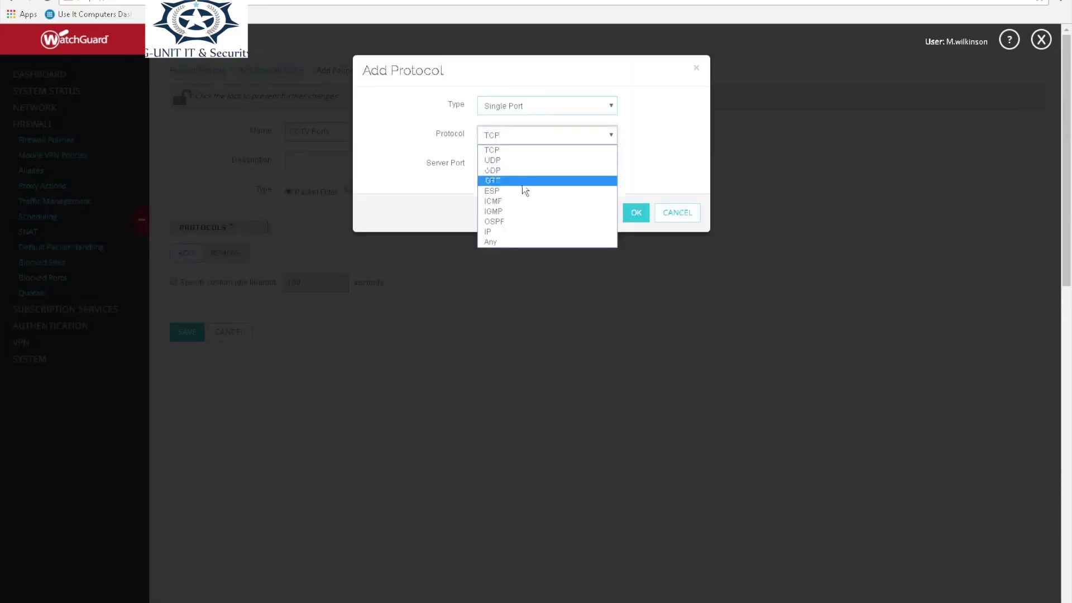
click(517, 150)
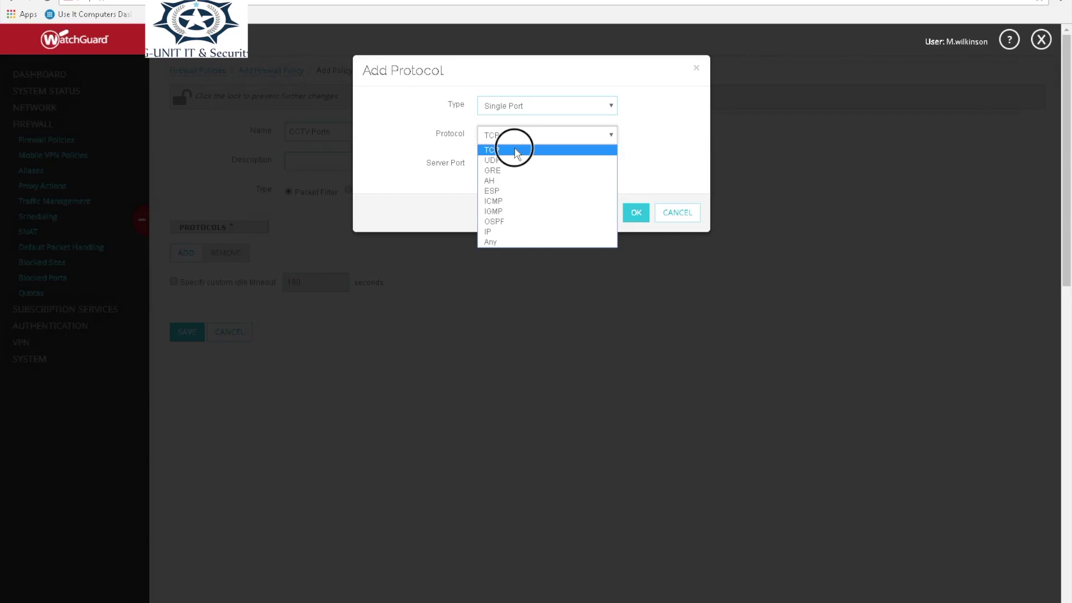
double_click(503, 163)
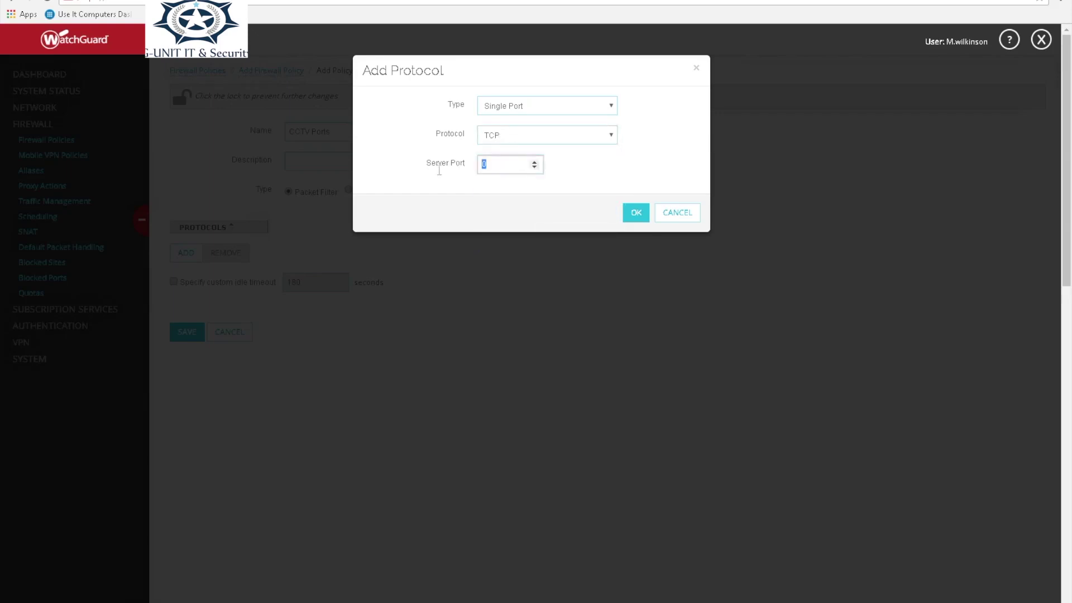
text(9001)
click(562, 106)
click(561, 106)
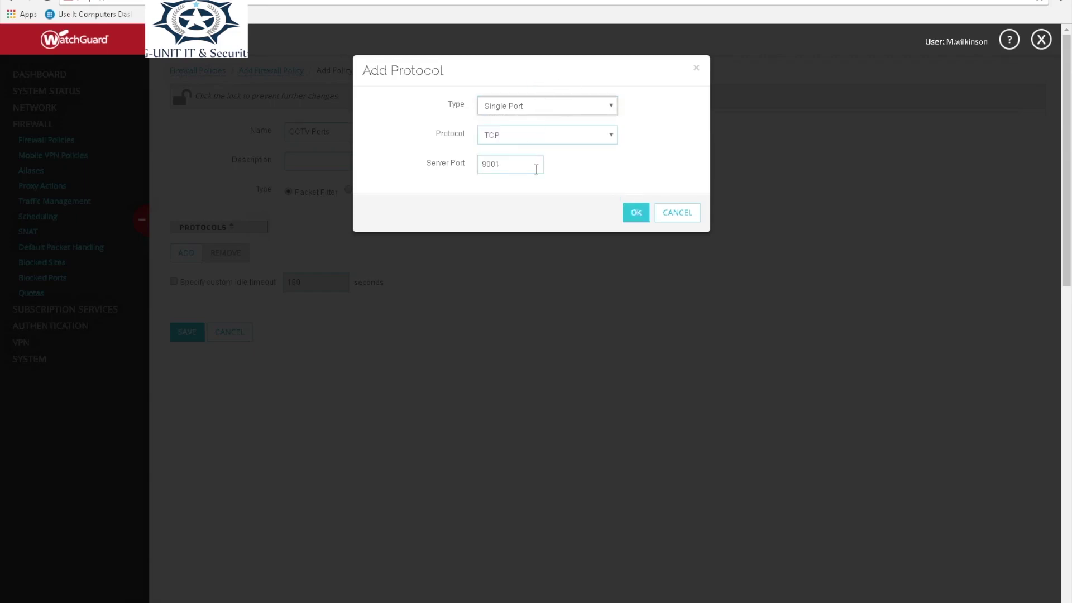
click(636, 214)
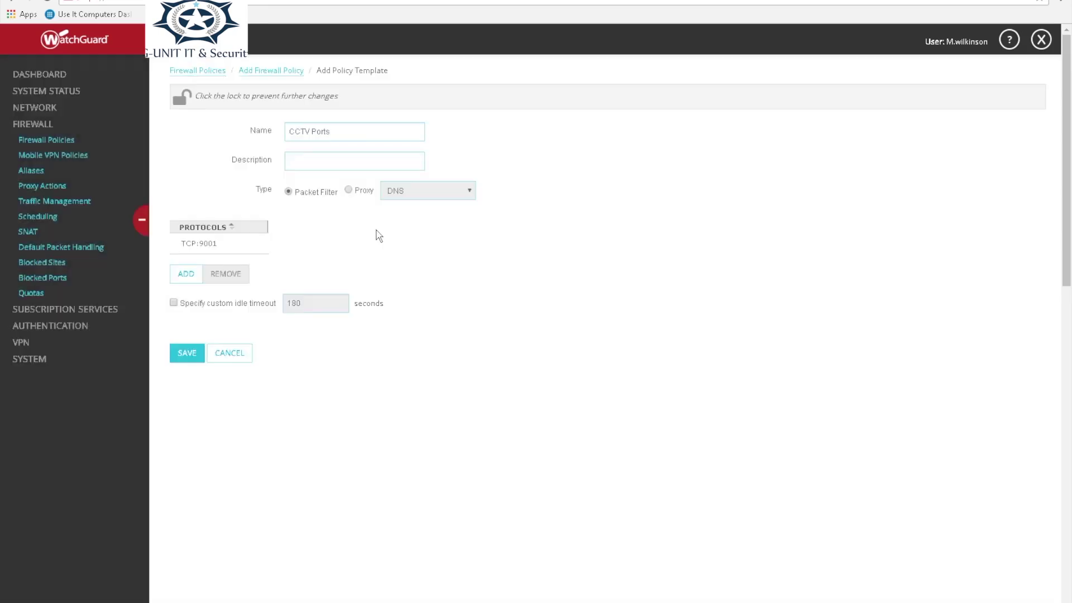
Add a second TCP protocol with server port 8001
click(184, 274)
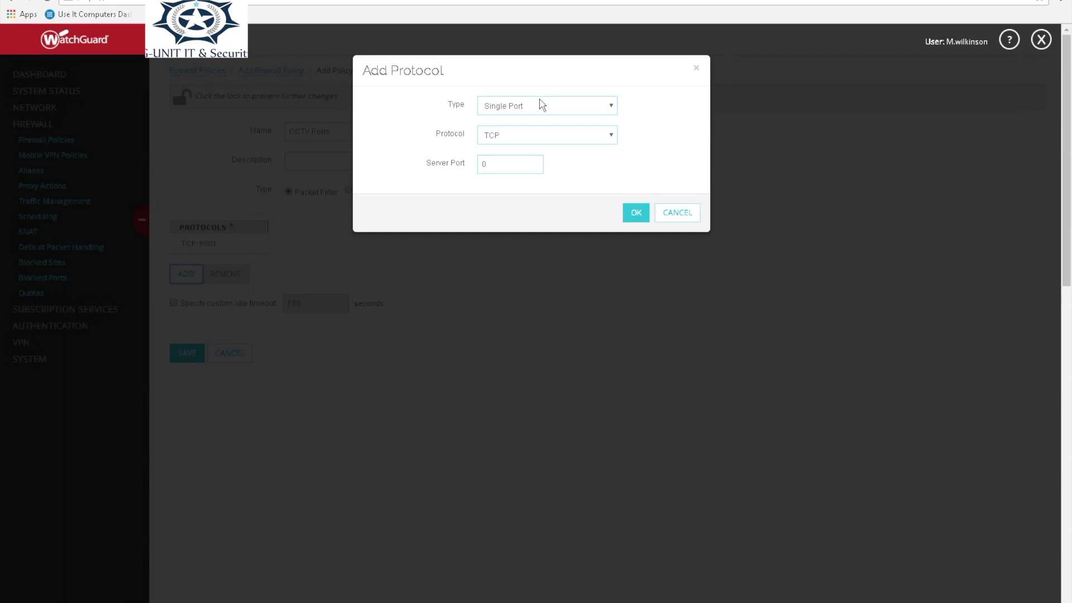
click(508, 168)
drag(499, 169, 467, 160)
text(8001)
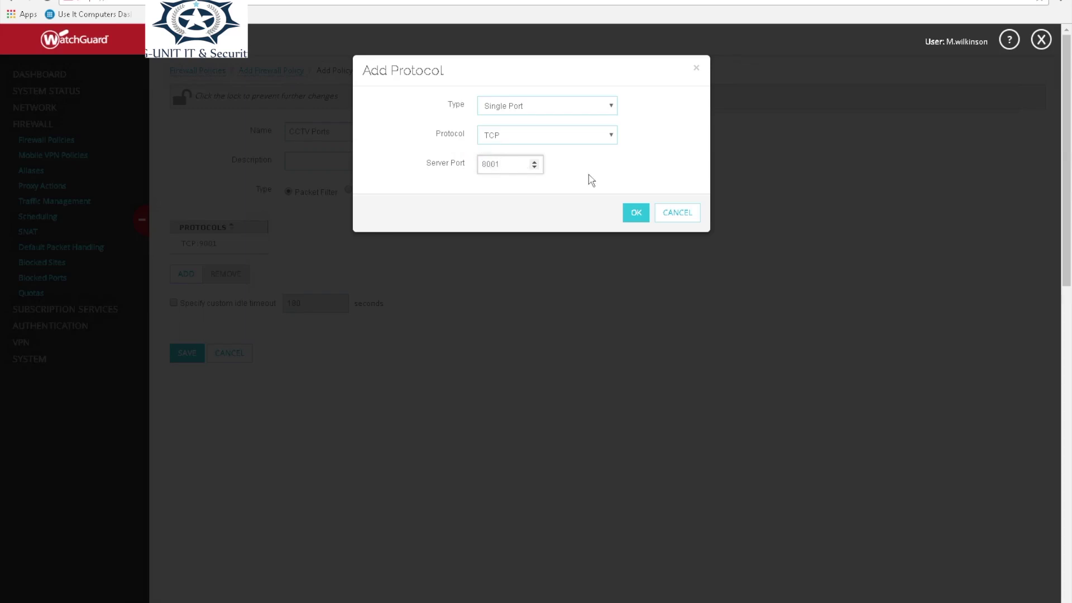
click(643, 214)
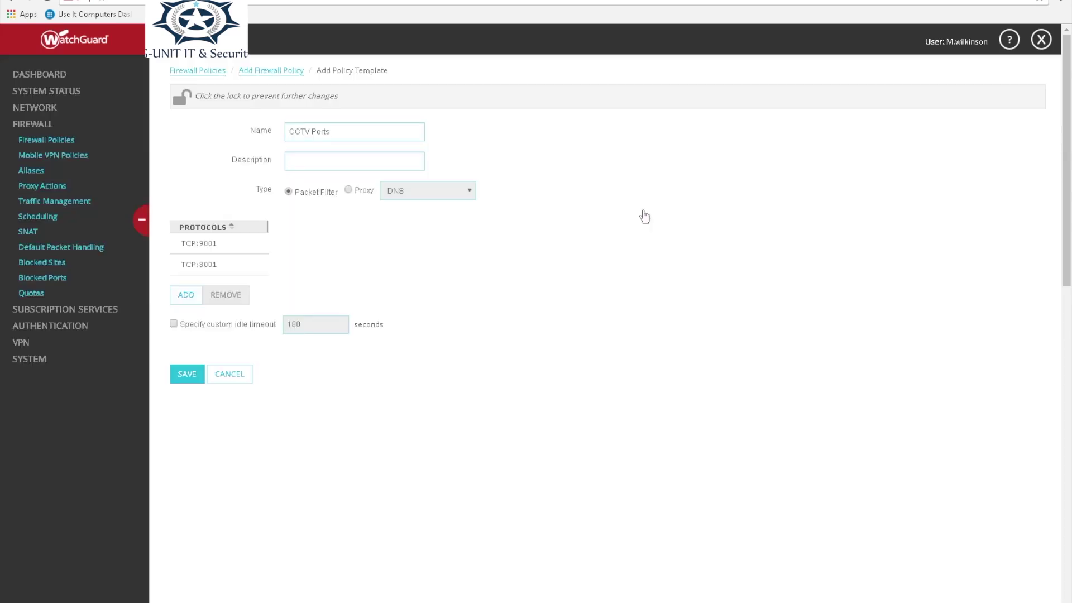
Add TCP server port 554 and save the CCTV Ports template
click(185, 298)
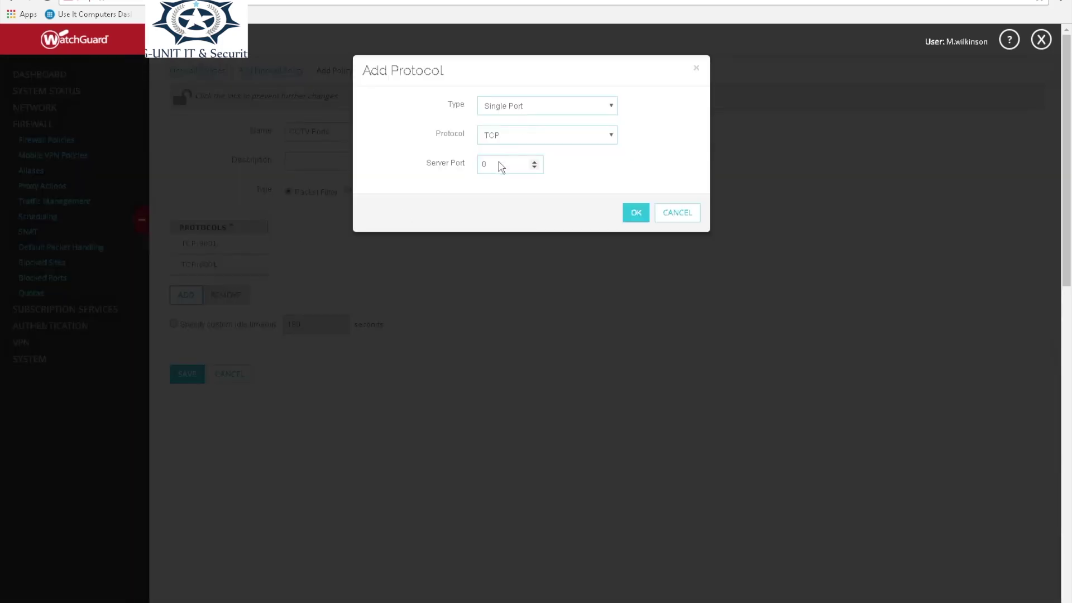
click(501, 161)
drag(501, 162, 465, 165)
text(554)
click(636, 213)
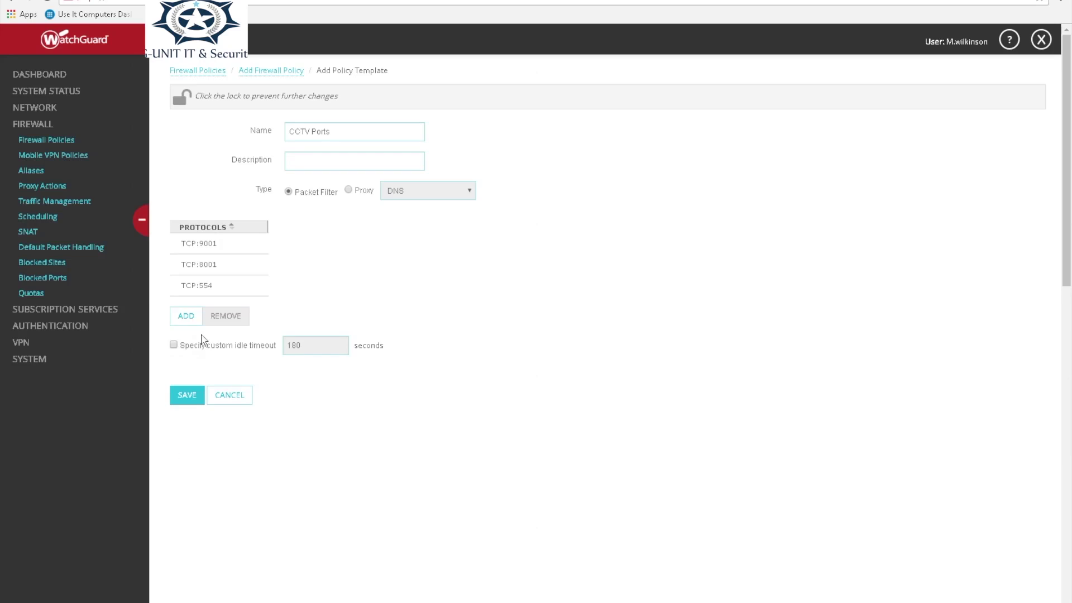
click(191, 395)
click(190, 397)
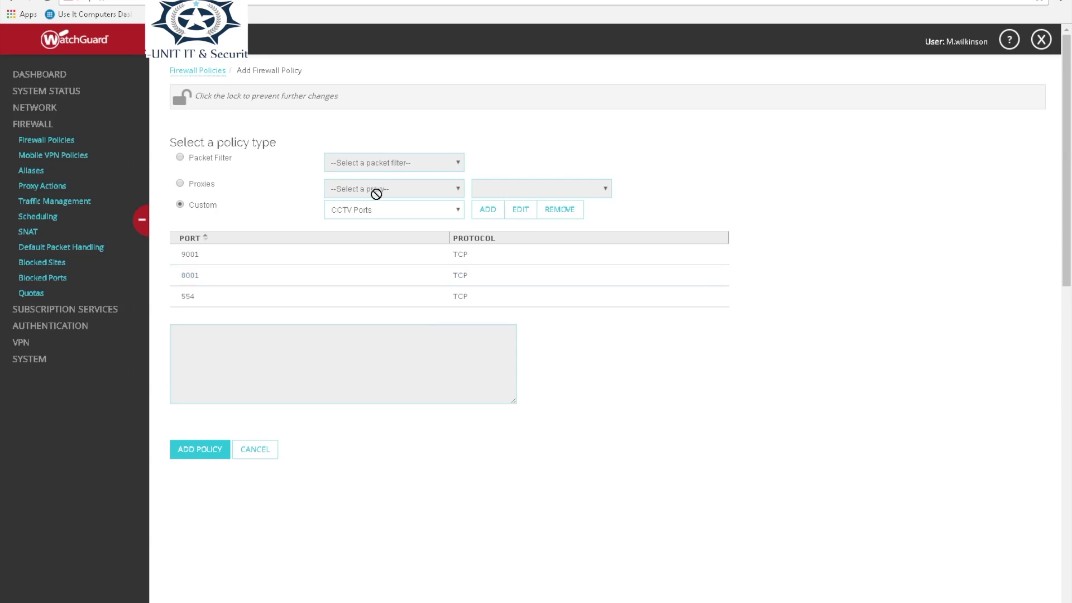
Create a new firewall policy from the Custom CCTV Ports template
click(488, 210)
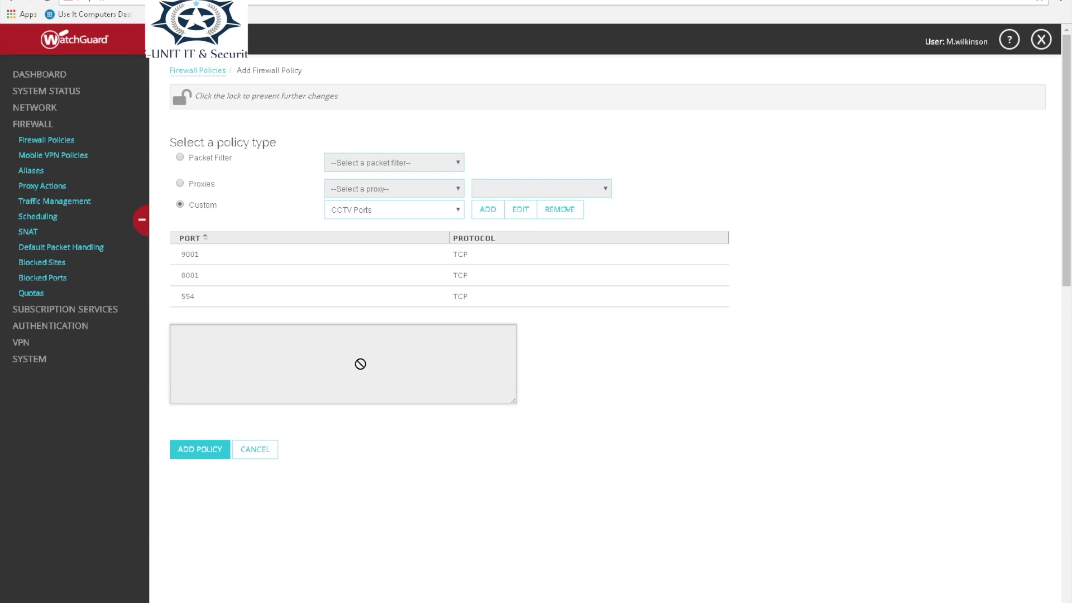
click(221, 451)
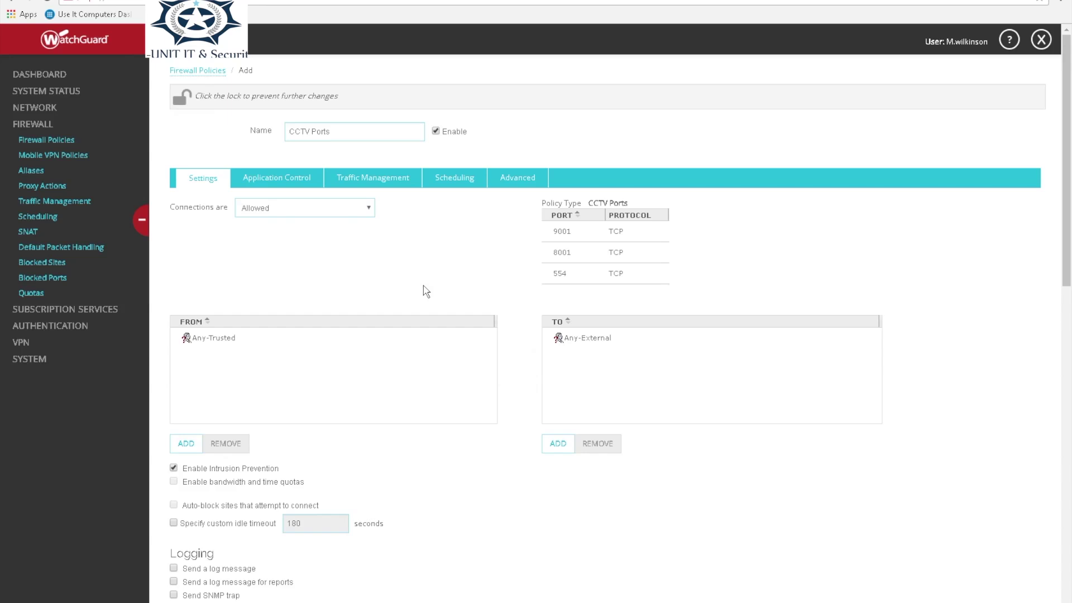
Replace the Any-Trusted source with Any-External and remove Any-External from the destinations
click(218, 340)
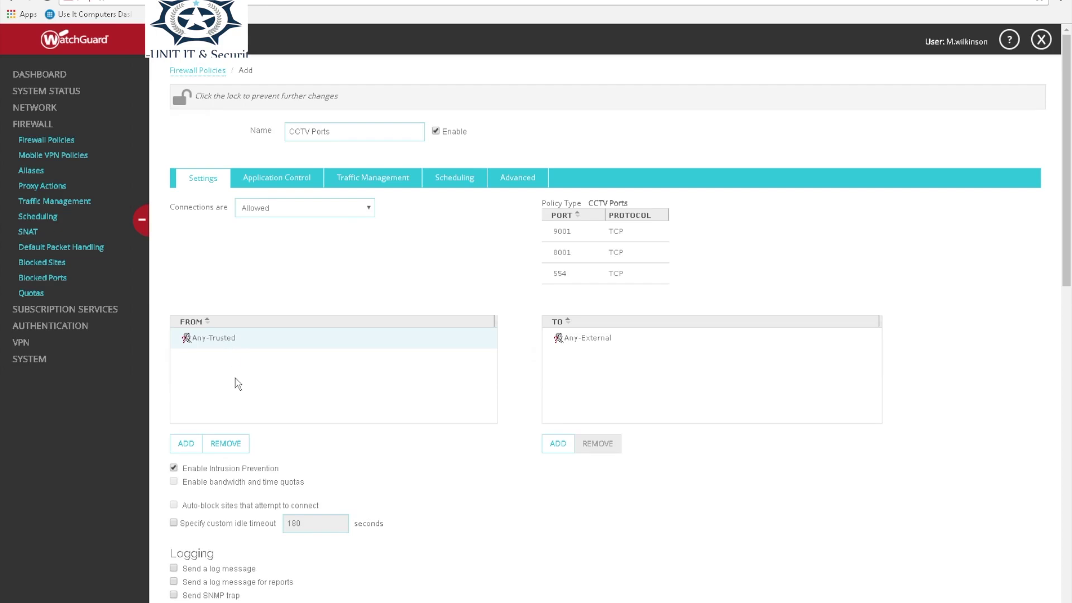
click(224, 337)
click(233, 442)
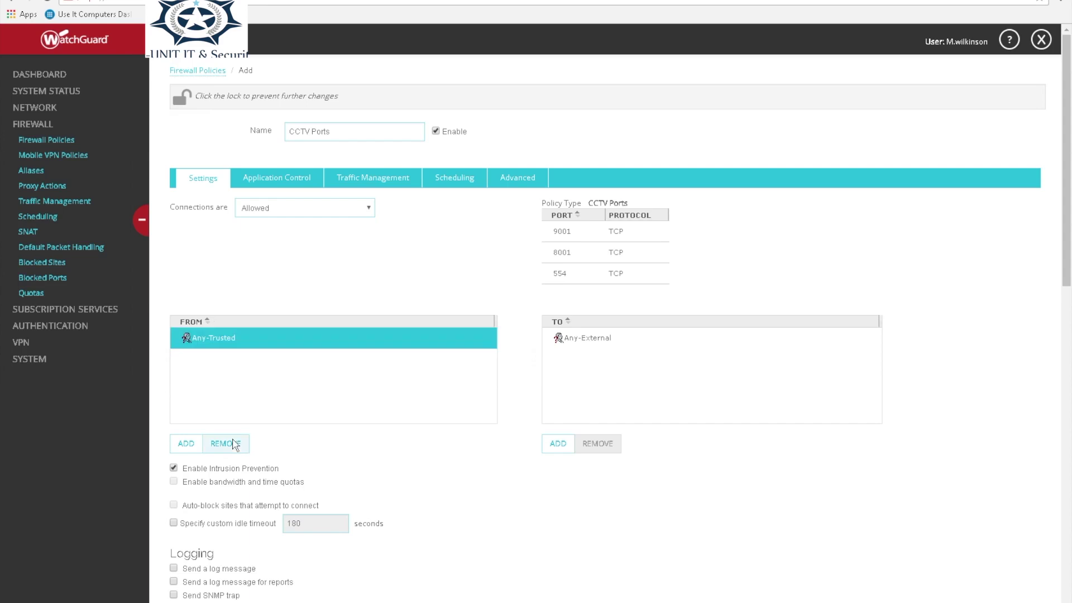
click(187, 444)
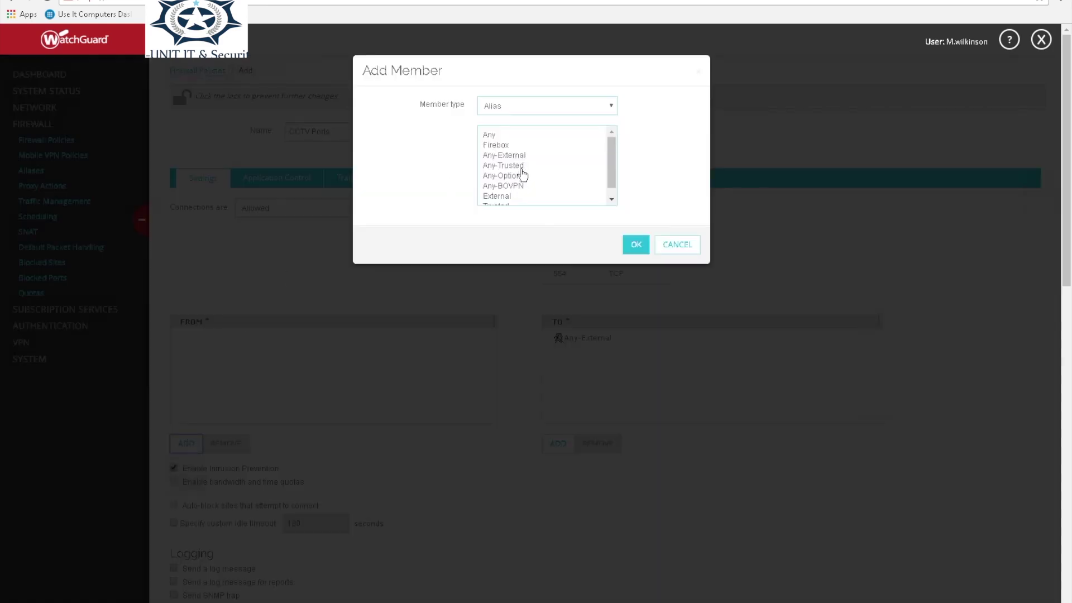
click(520, 155)
click(637, 243)
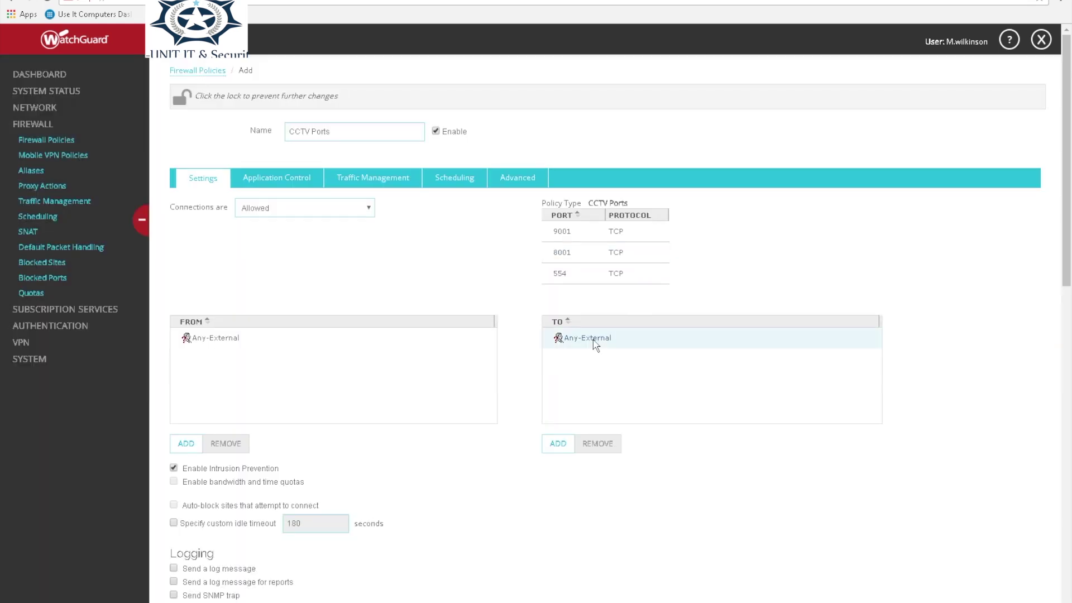
click(594, 340)
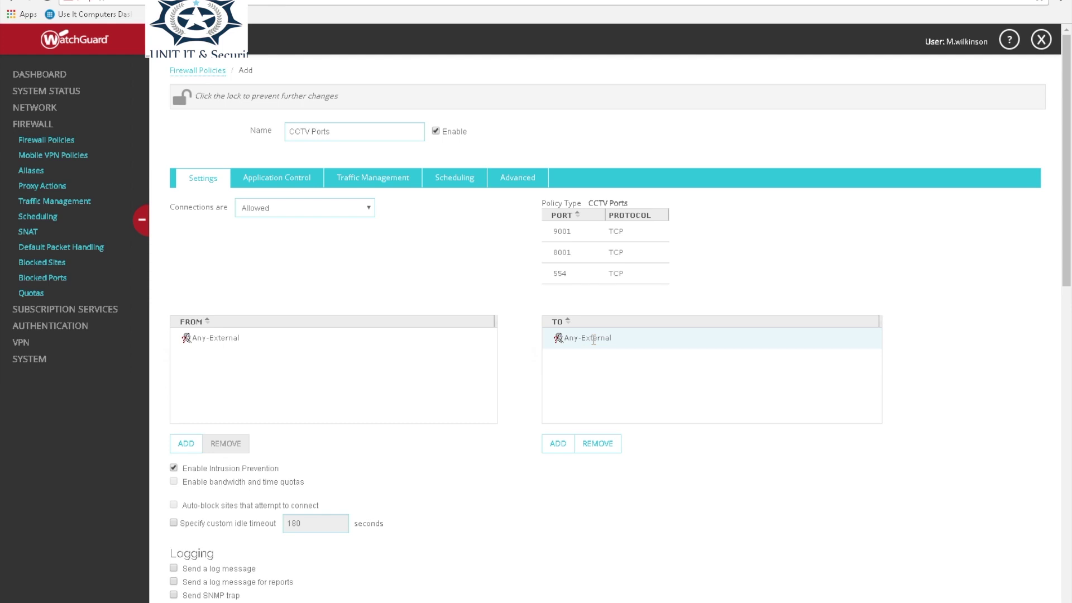
click(606, 444)
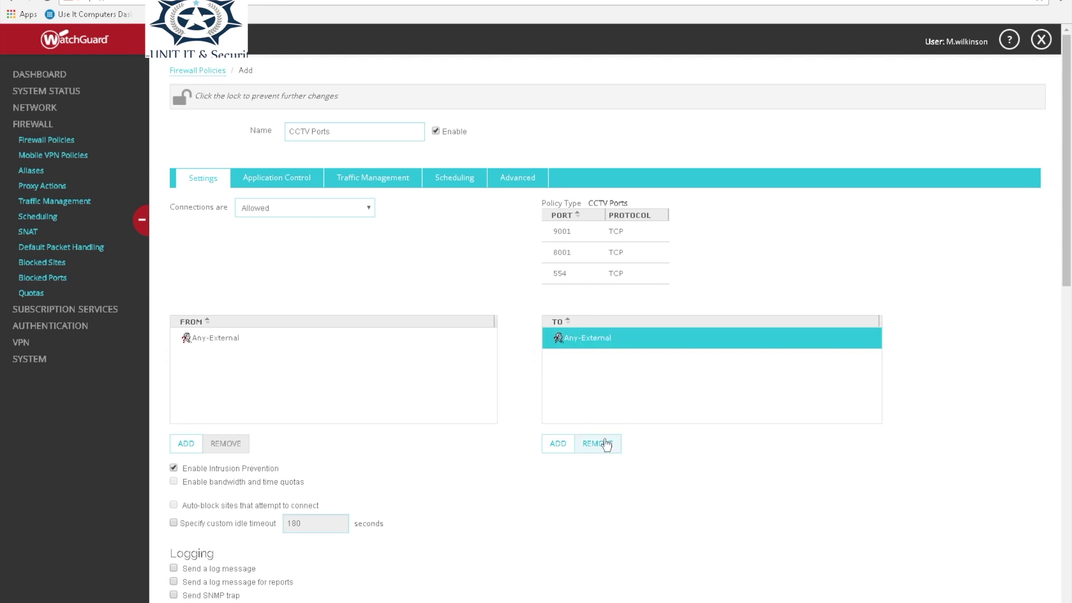
Add the CCTV static NAT as the policy's destination member
click(564, 454)
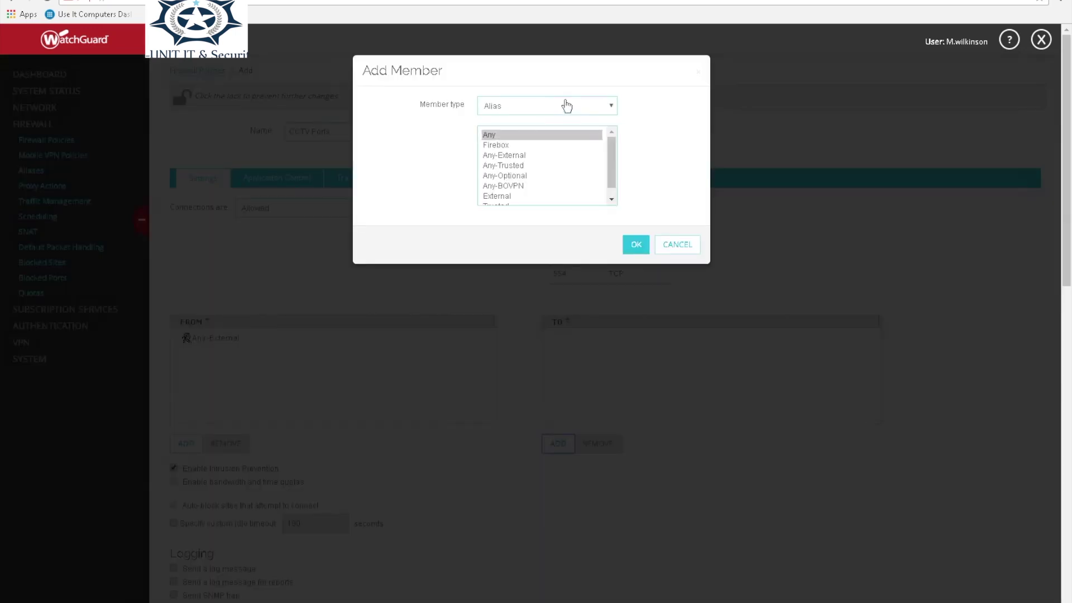
click(569, 106)
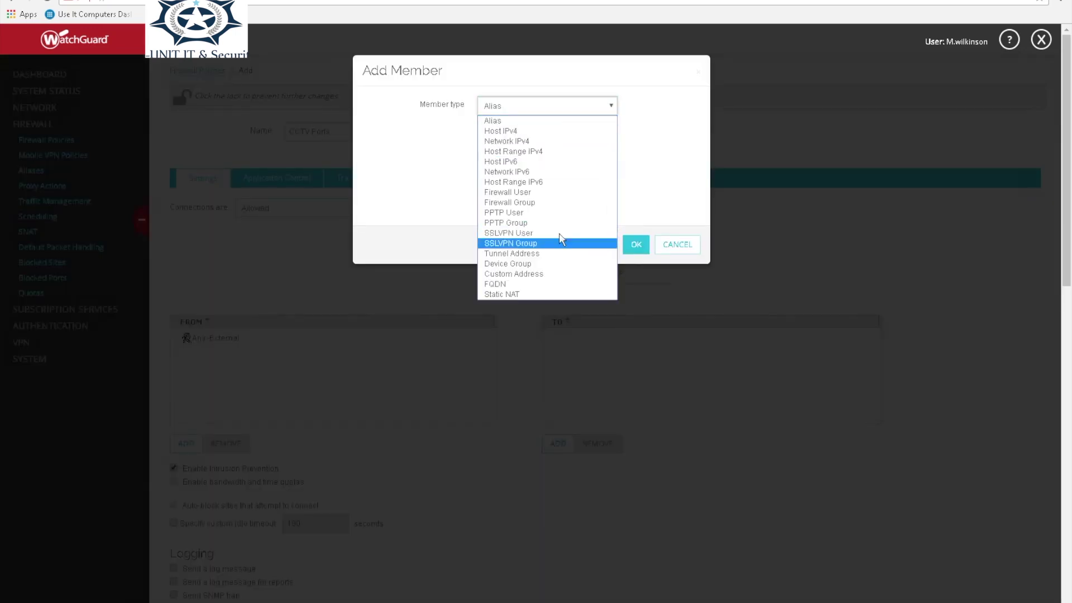
click(558, 294)
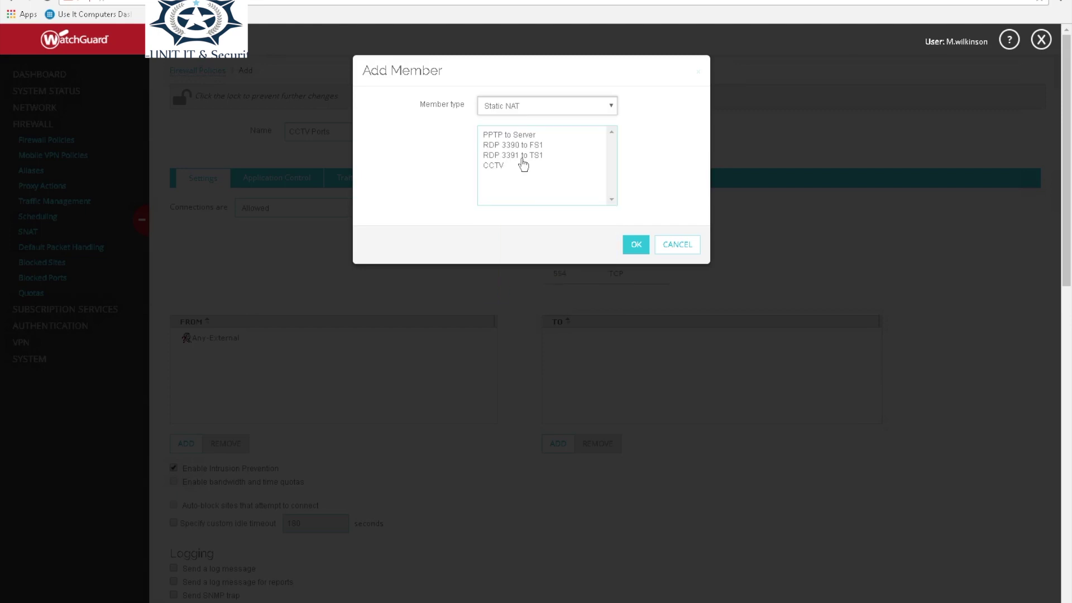
click(506, 165)
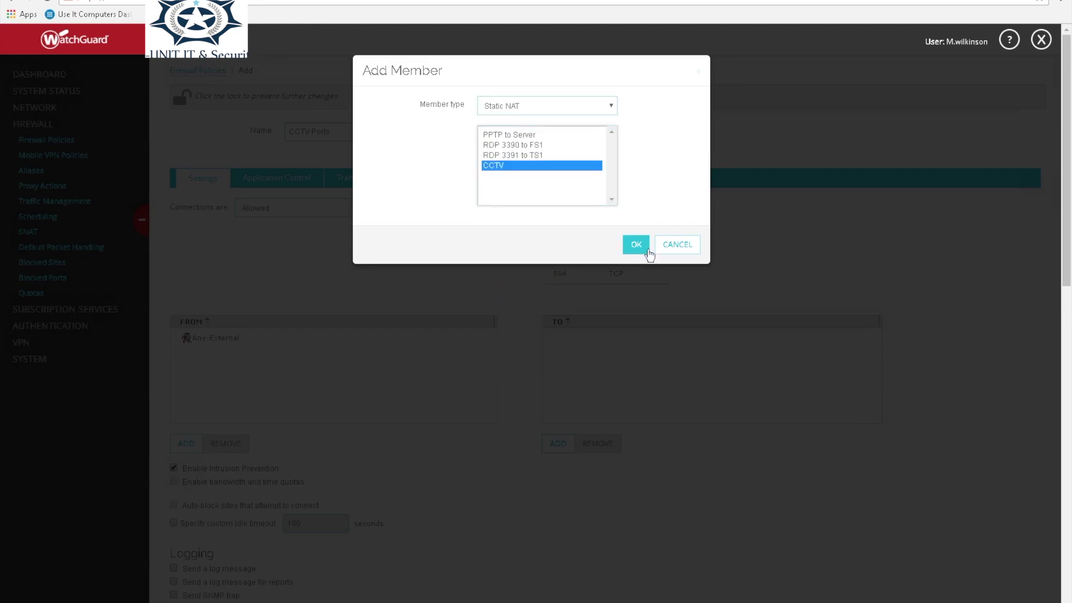
click(642, 247)
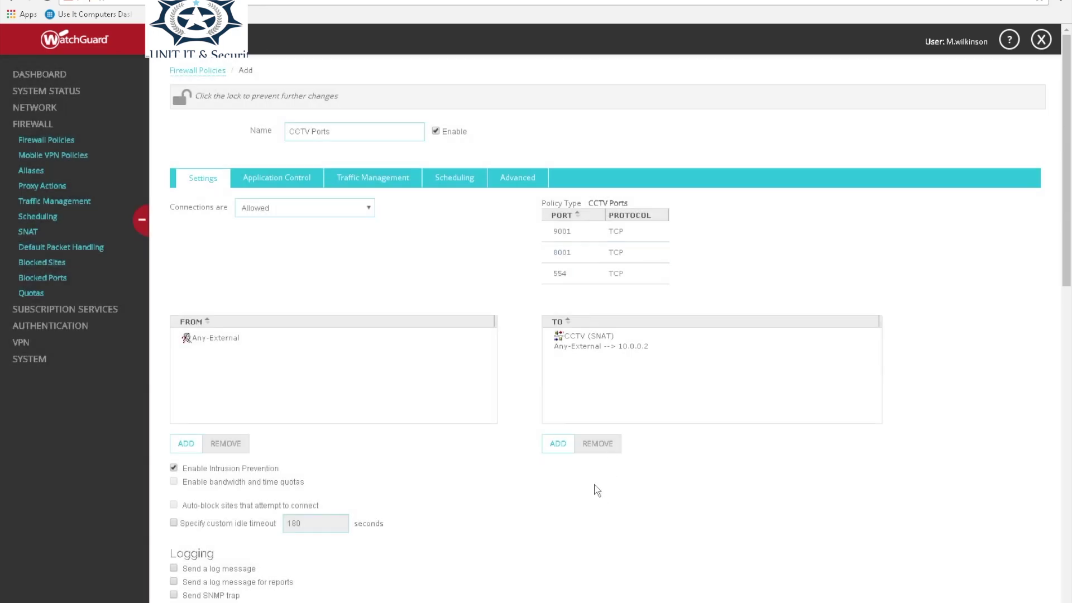
scroll(584, 475, down, 10)
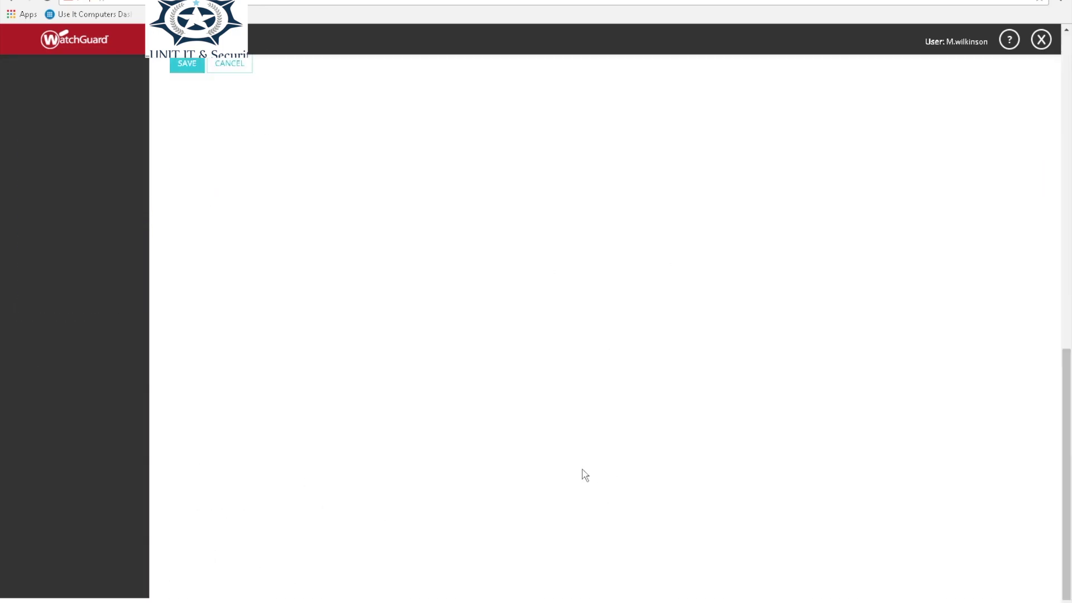
Save the CCTV Ports policy as policy 17 and lock the Firewall Policies list
click(193, 511)
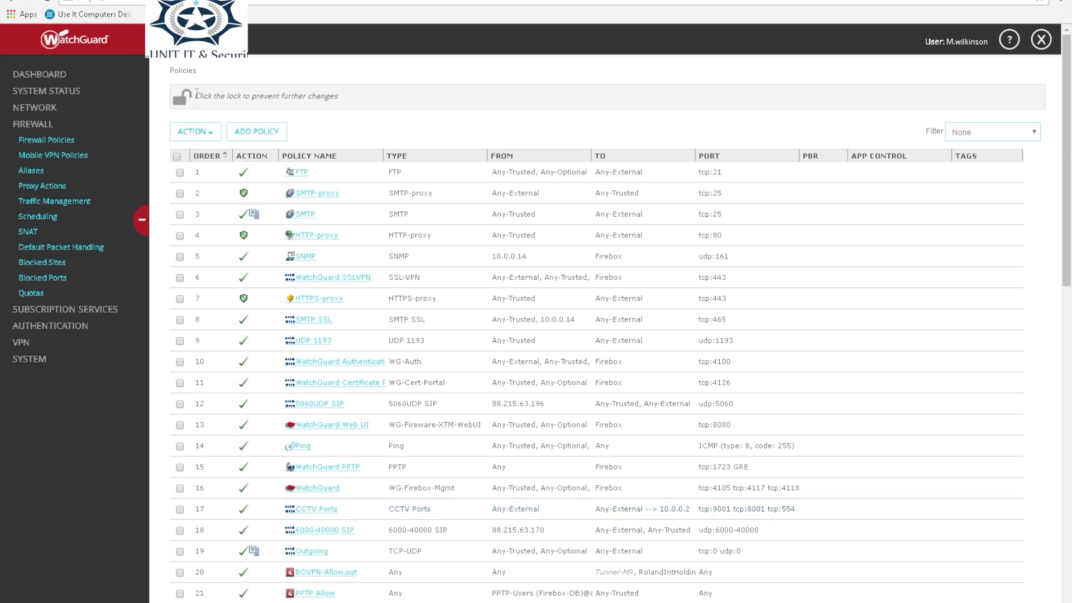
click(196, 94)
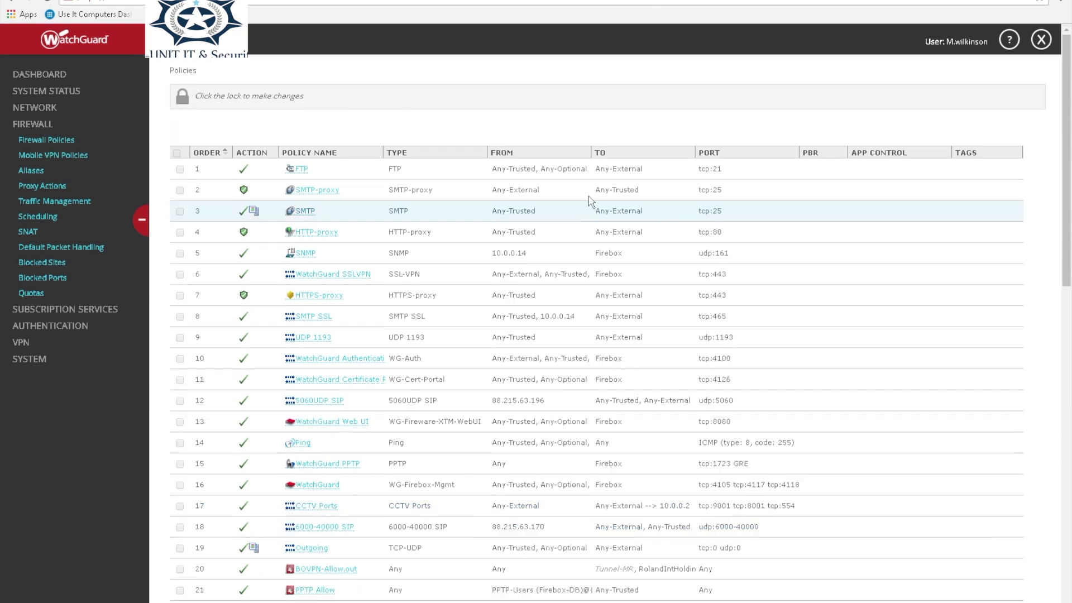